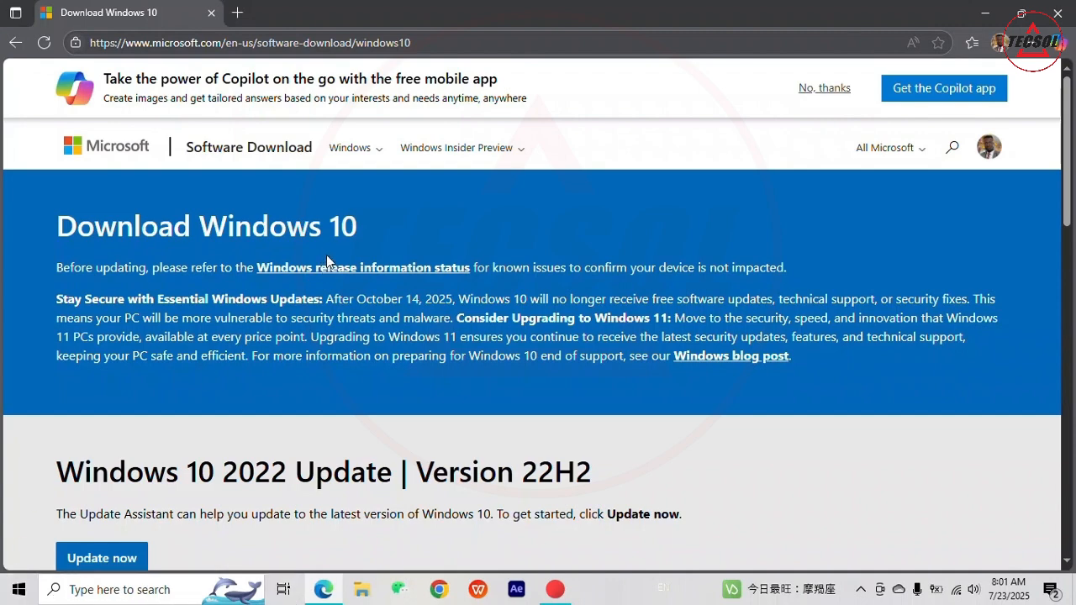
{"action": "scroll", "coordinate": [342, 213], "scroll_direction": "down", "scroll_amount": 3}
{"action": "scroll", "coordinate": [339, 218], "scroll_direction": "down", "scroll_amount": 1}
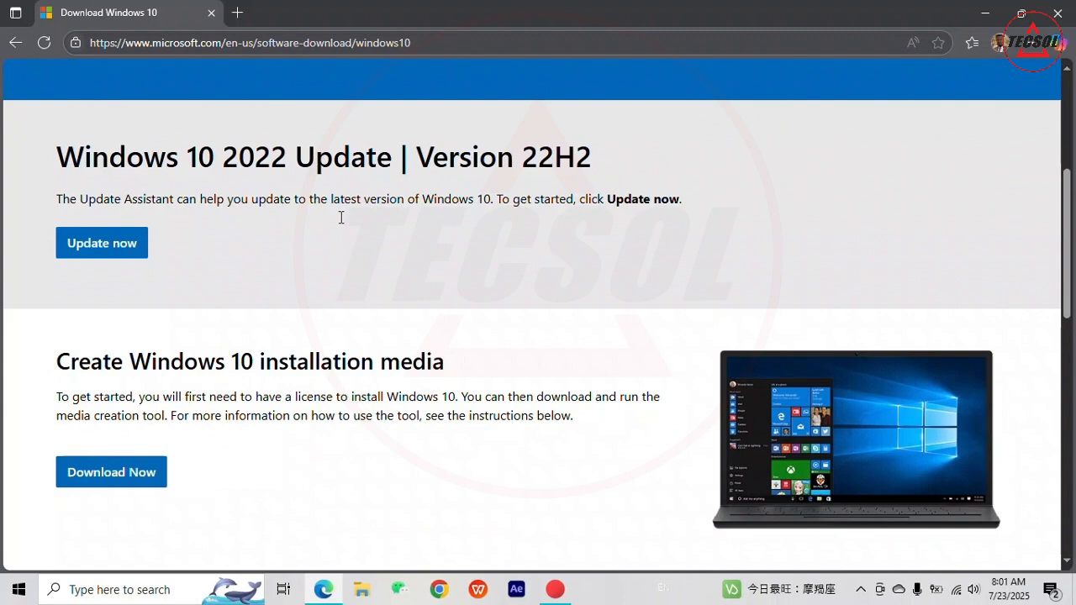
{"action": "scroll", "coordinate": [336, 243], "scroll_direction": "down", "scroll_amount": 1}
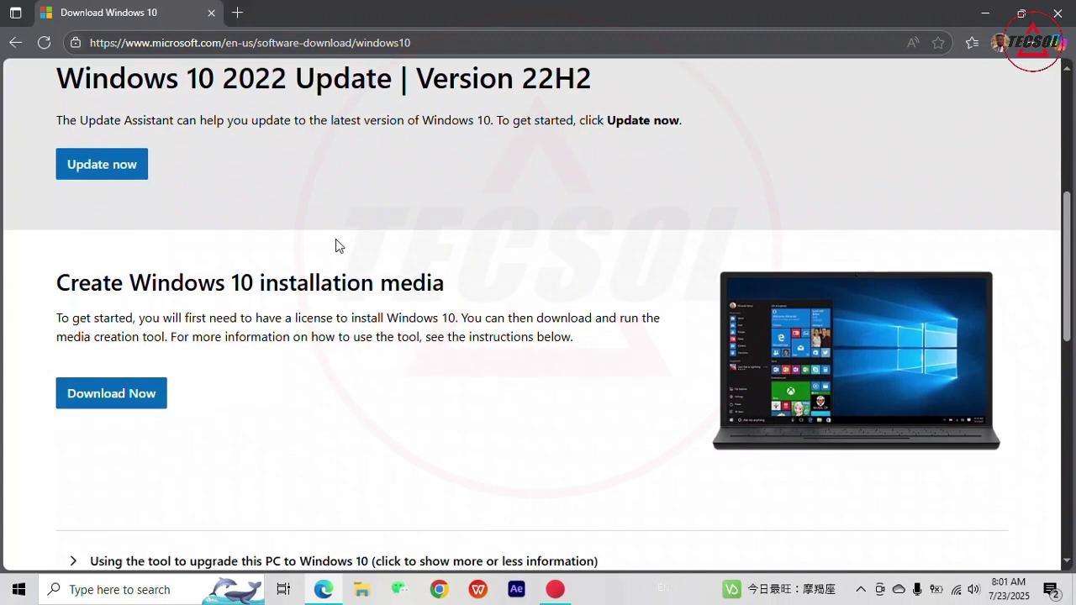
Step: Download MediaCreationTool_22H2.exe from the 'Create Windows 10 installation media' section
{"action": "left_click", "coordinate": [97, 395]}
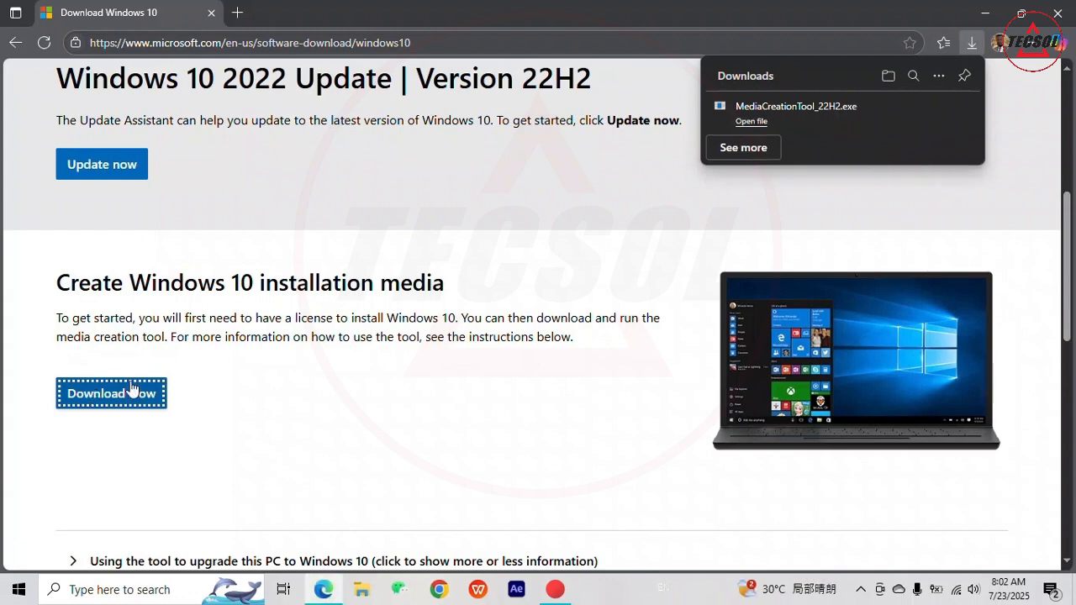
Step: Launch MediaCreationTool_22H2 from the Downloads folder, bringing up the Windows 10 Setup license terms
{"action": "left_click", "coordinate": [1061, 11]}
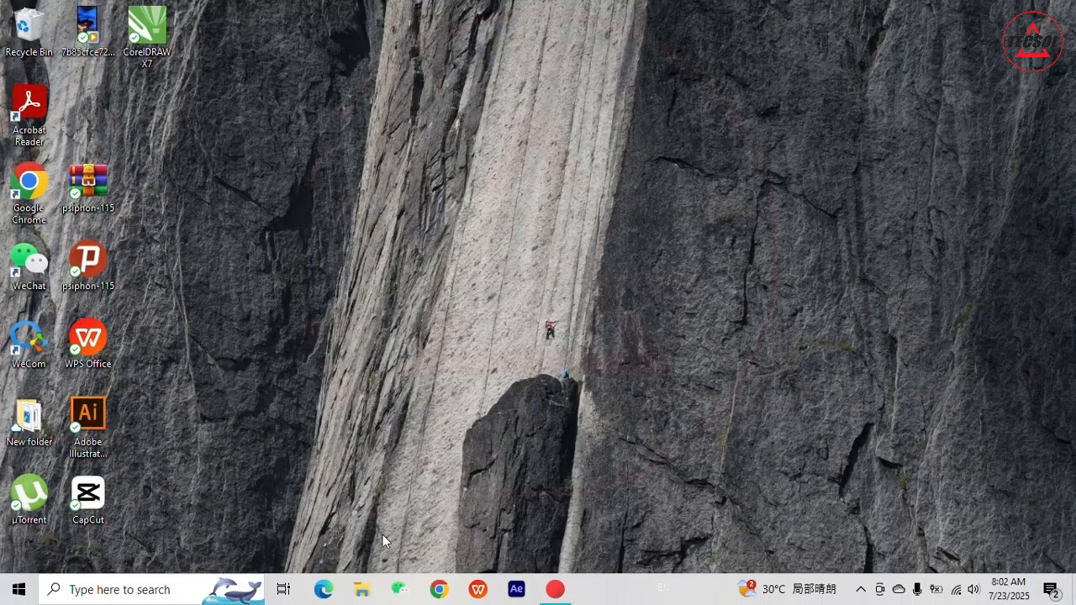
{"action": "left_click", "coordinate": [364, 592]}
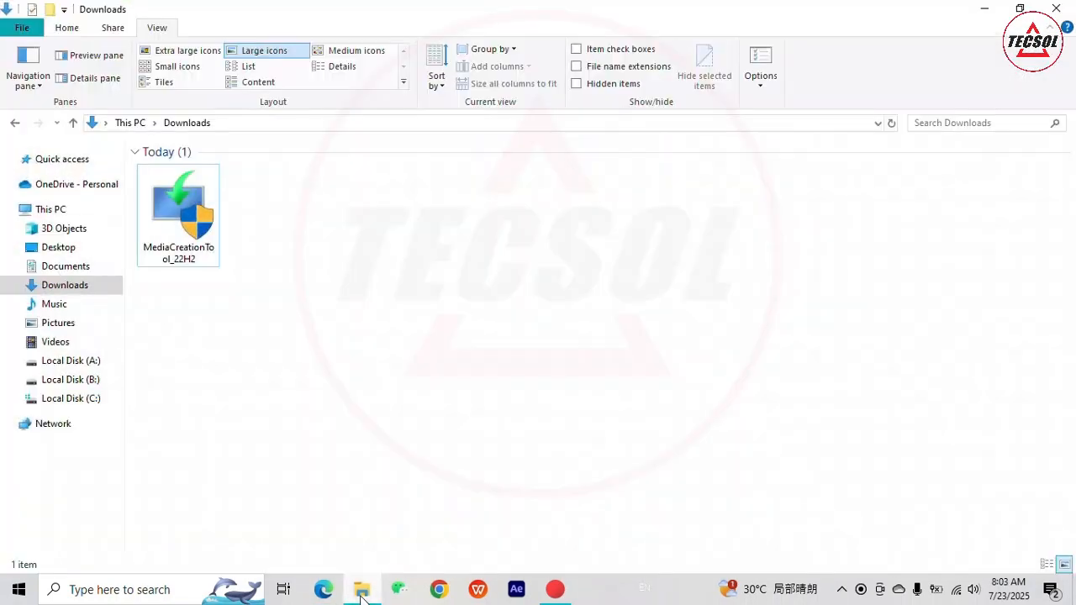
{"action": "mouse_move", "coordinate": [179, 215]}
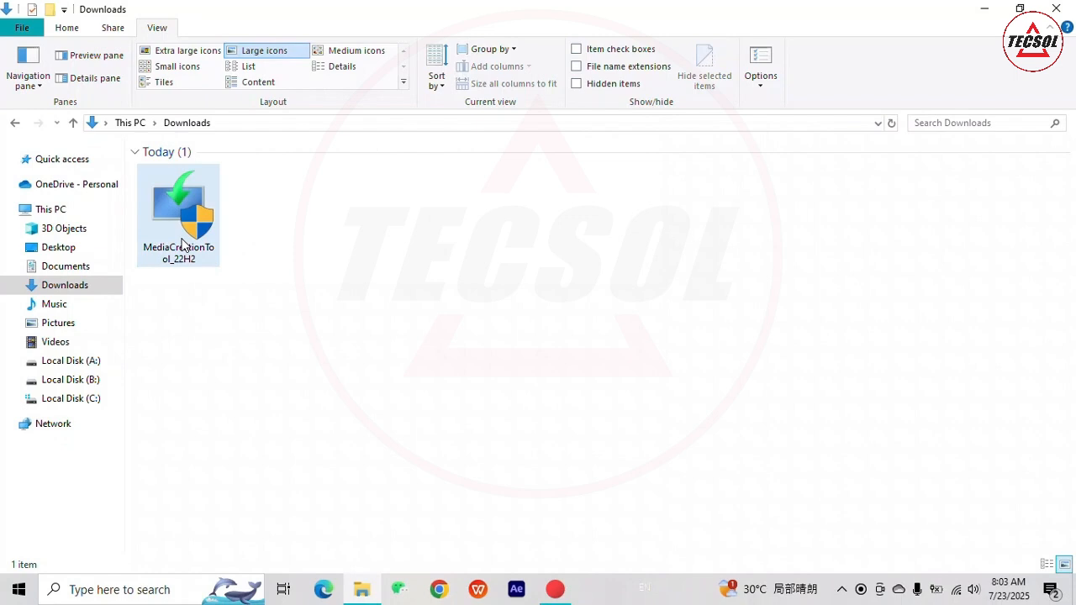
{"action": "left_click", "coordinate": [178, 202]}
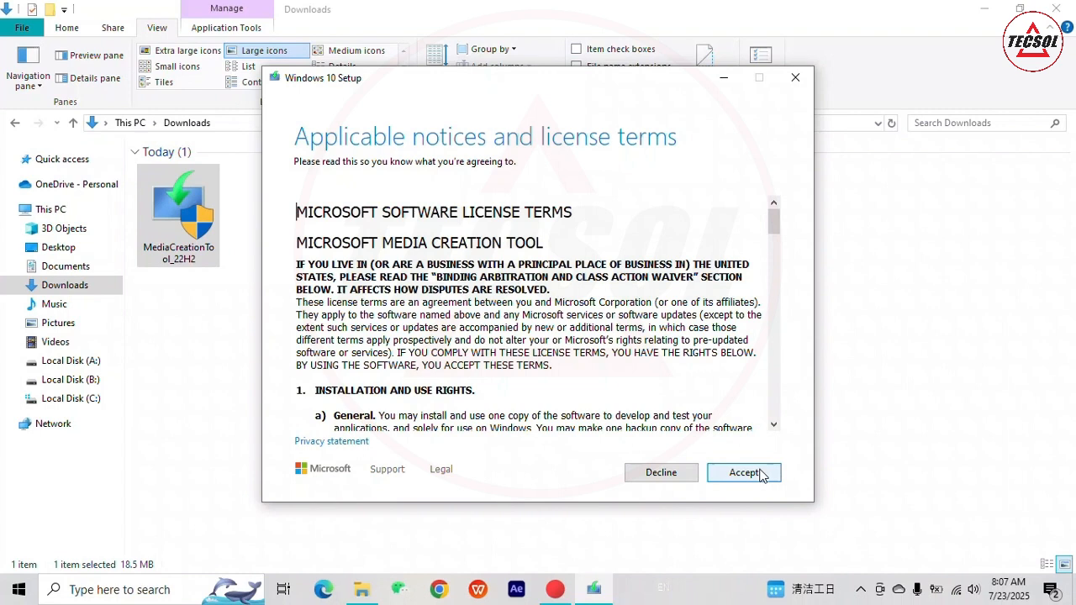
Step: Accept the license terms and choose creating installation media (USB, DVD or ISO) for another PC
{"action": "left_click", "coordinate": [762, 475]}
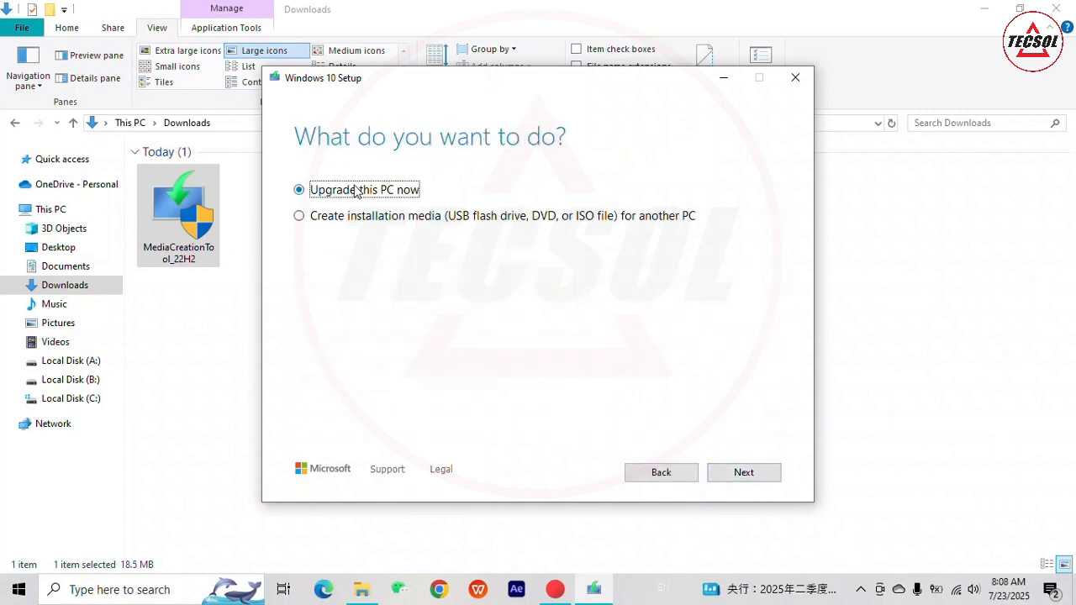
{"action": "left_click", "coordinate": [299, 217]}
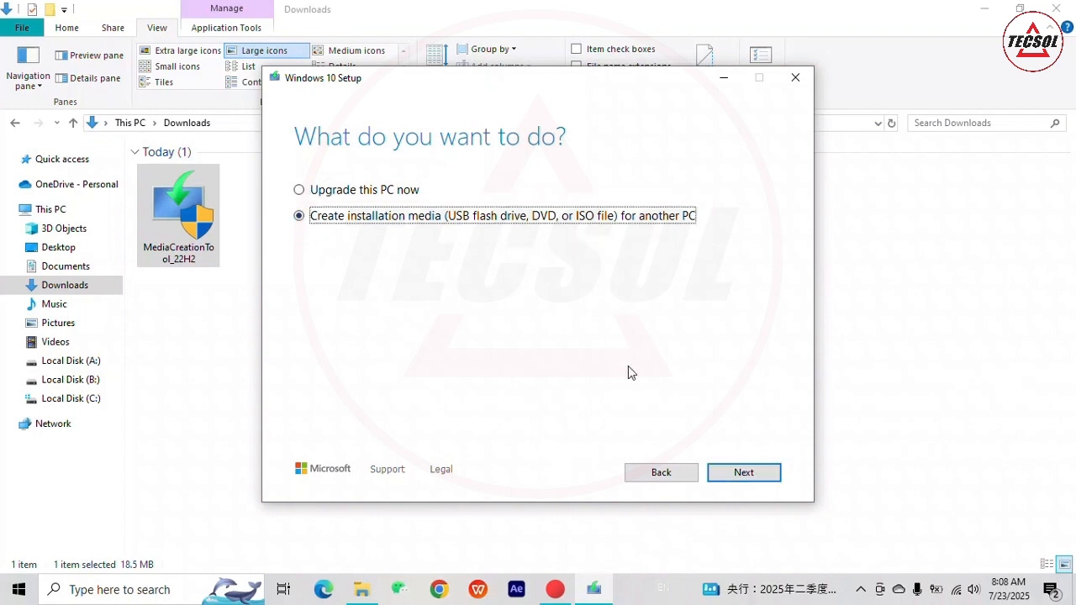
{"action": "left_click", "coordinate": [744, 473]}
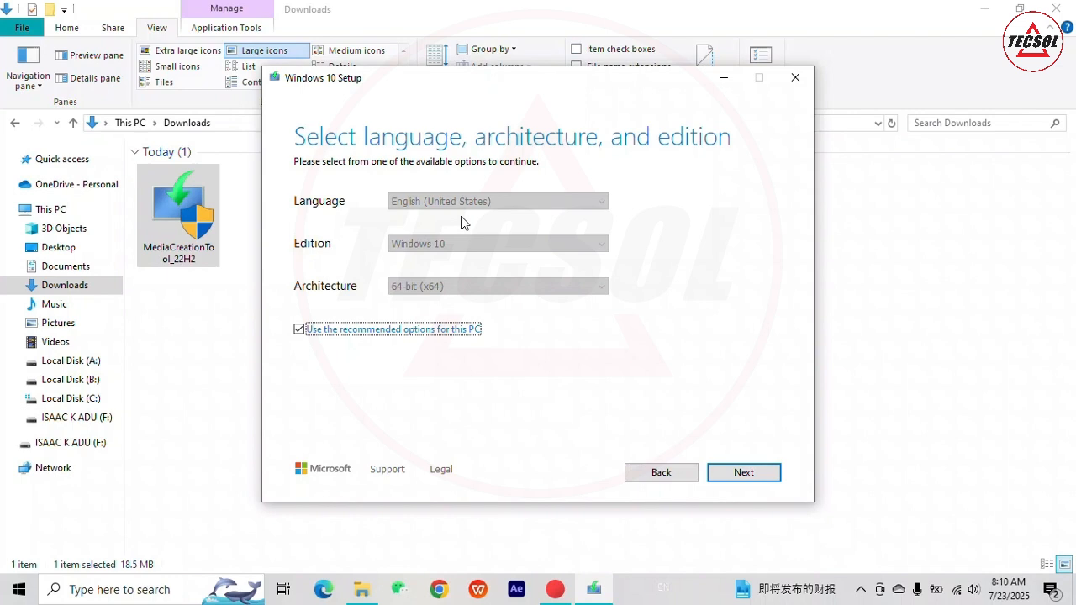
Step: Review the language, edition and architecture choices, then keep the recommended English, Windows 10, 64-bit options
{"action": "left_click", "coordinate": [300, 330]}
{"action": "left_click", "coordinate": [602, 201]}
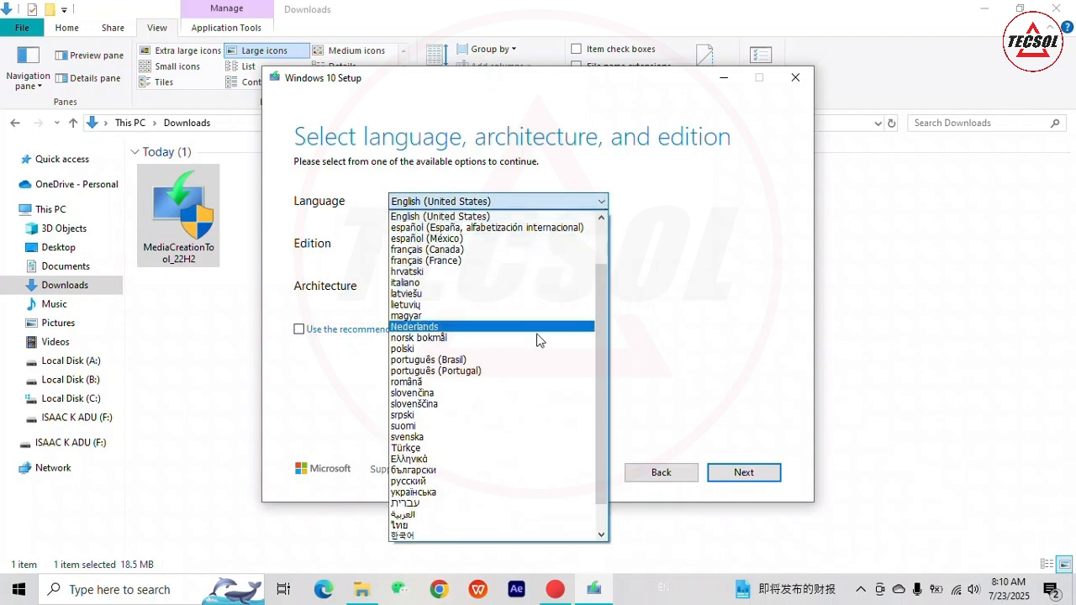
{"action": "left_click", "coordinate": [504, 218]}
{"action": "left_click", "coordinate": [602, 244]}
{"action": "left_click", "coordinate": [541, 258]}
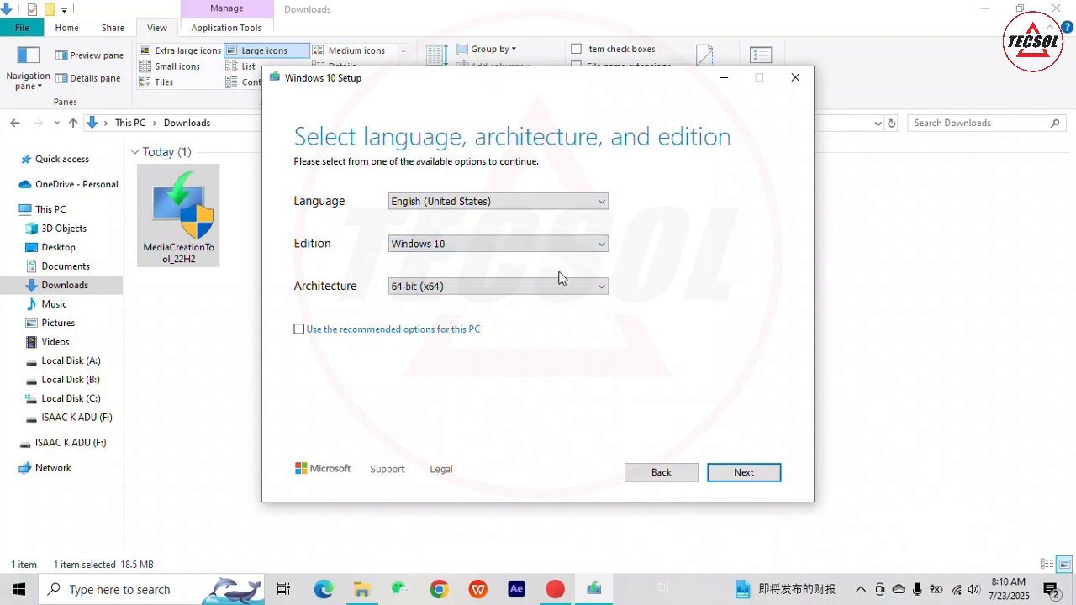
{"action": "left_click", "coordinate": [563, 285]}
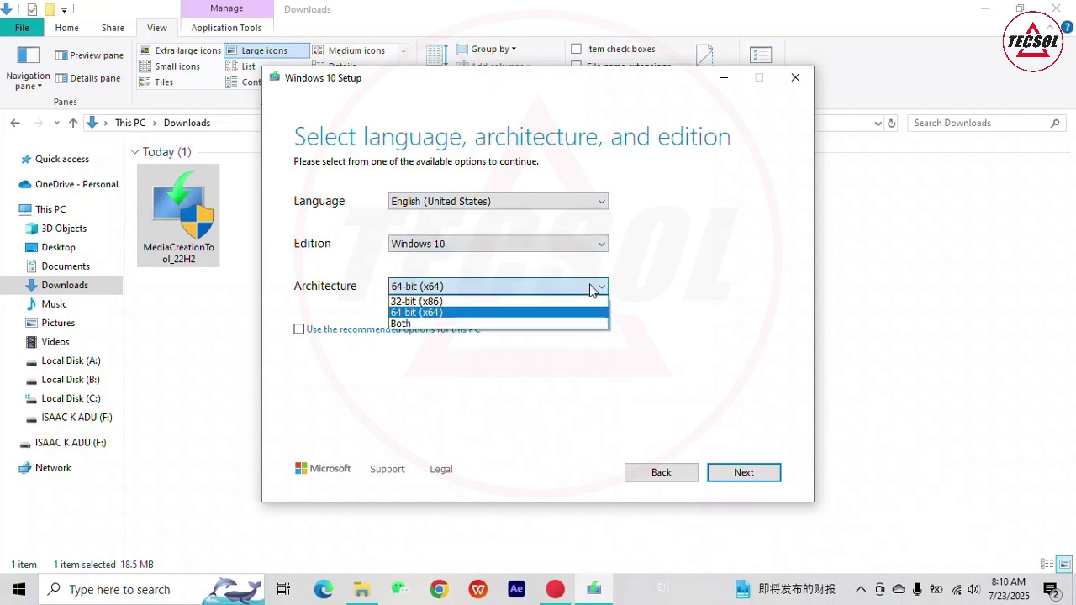
{"action": "left_click", "coordinate": [450, 324]}
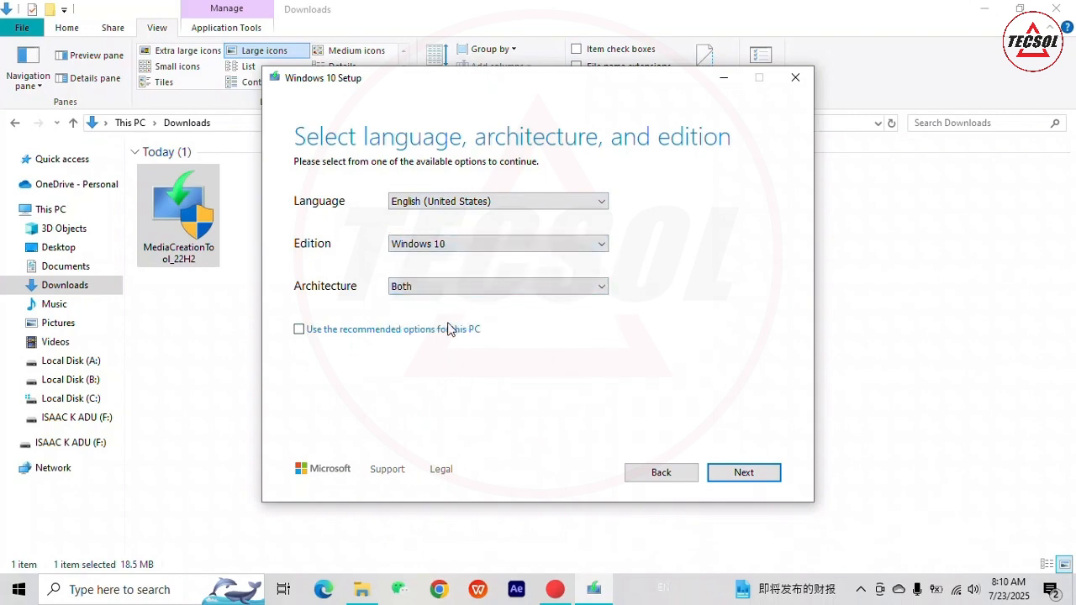
{"action": "left_click", "coordinate": [299, 330]}
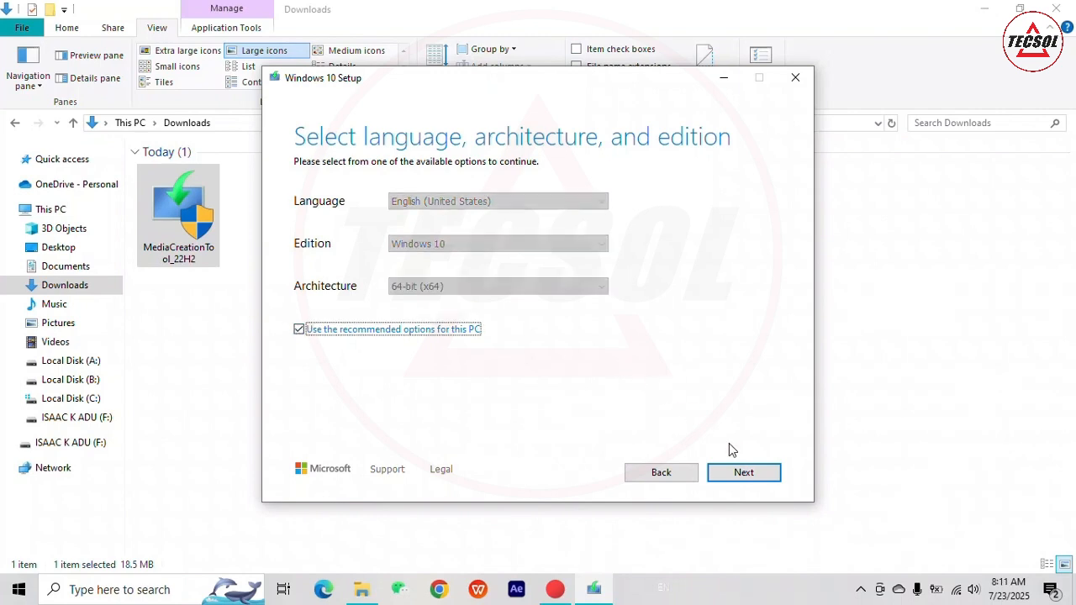
{"action": "left_click", "coordinate": [745, 473]}
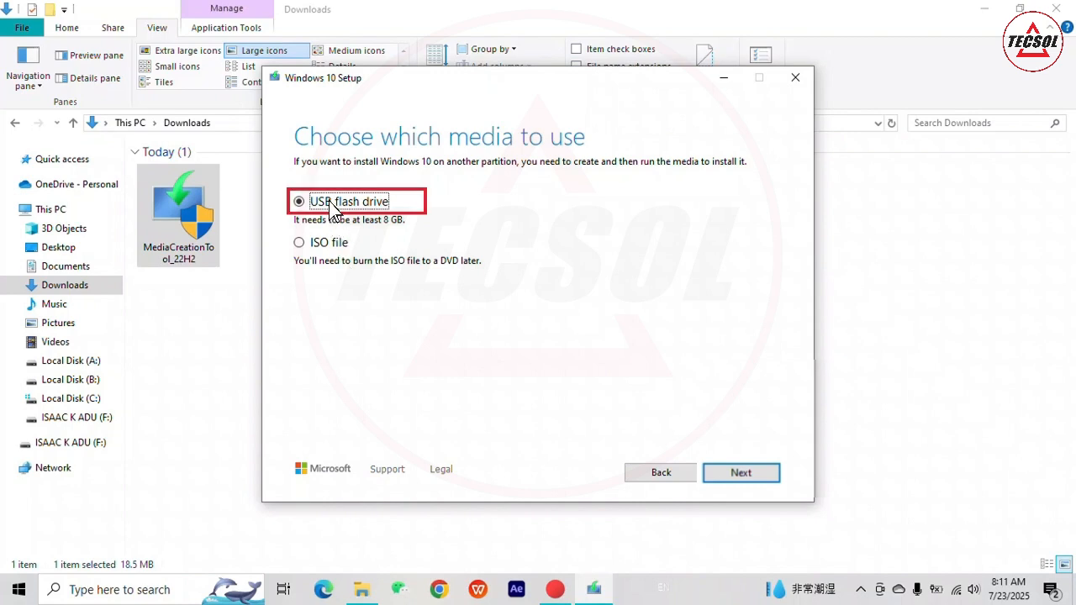
Step: Select removable drive F: as the USB flash drive target and start writing Windows 10 to it
{"action": "left_click", "coordinate": [740, 472]}
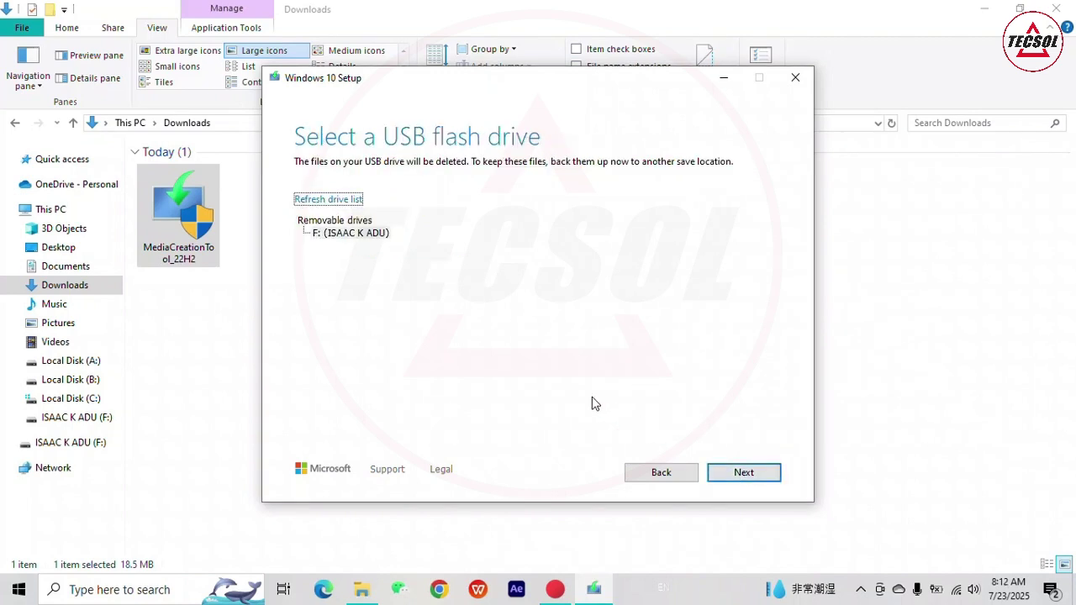
{"action": "left_click", "coordinate": [331, 236]}
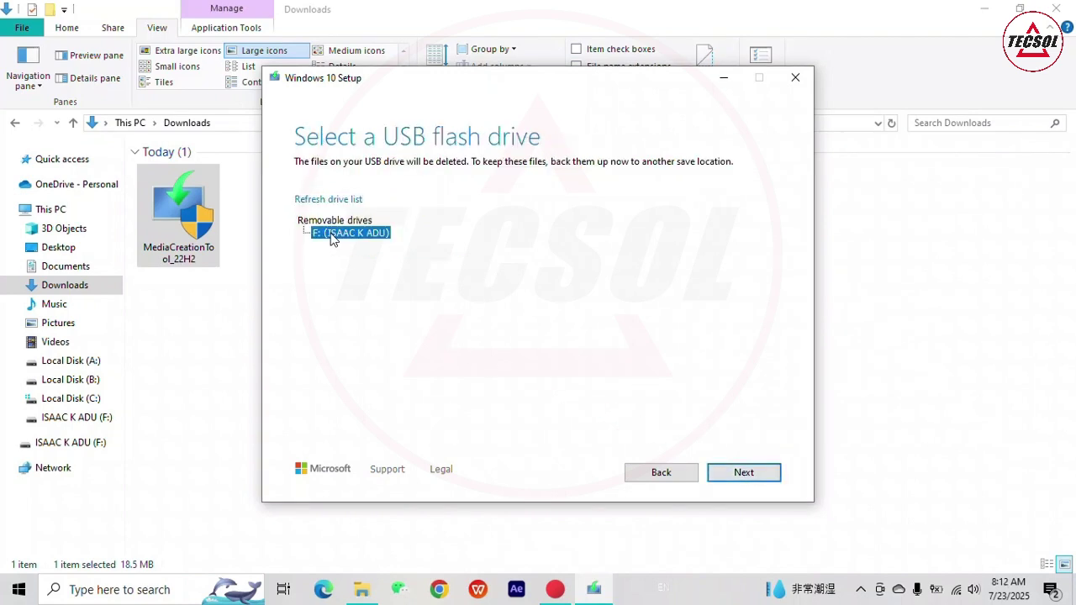
{"action": "left_click", "coordinate": [738, 473]}
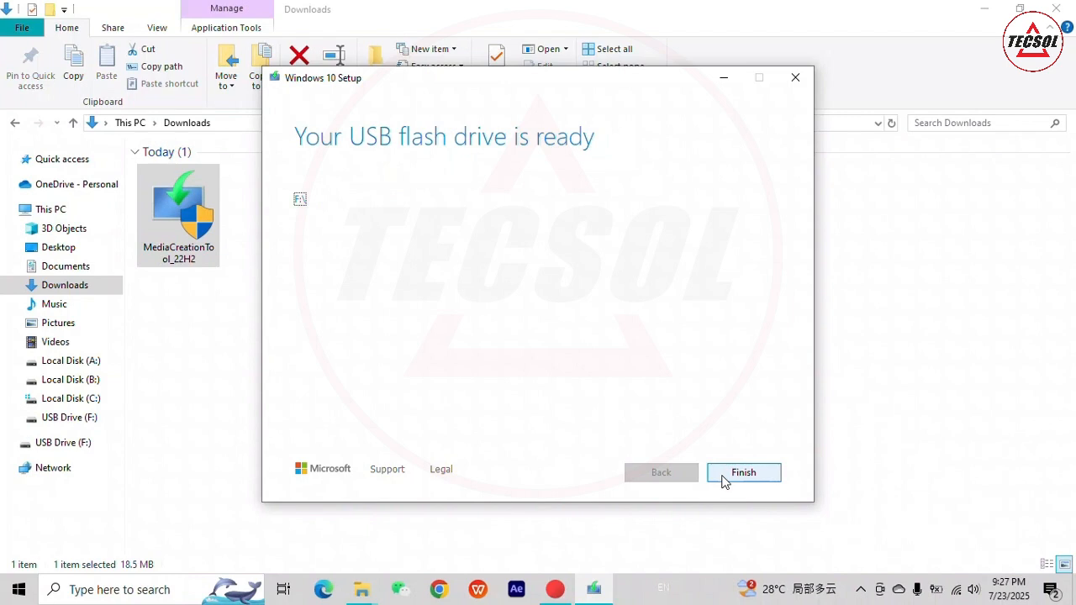
Step: Finish setup and show This PC, where the drive appears as ESD-USB (F:)
{"action": "left_click", "coordinate": [724, 481]}
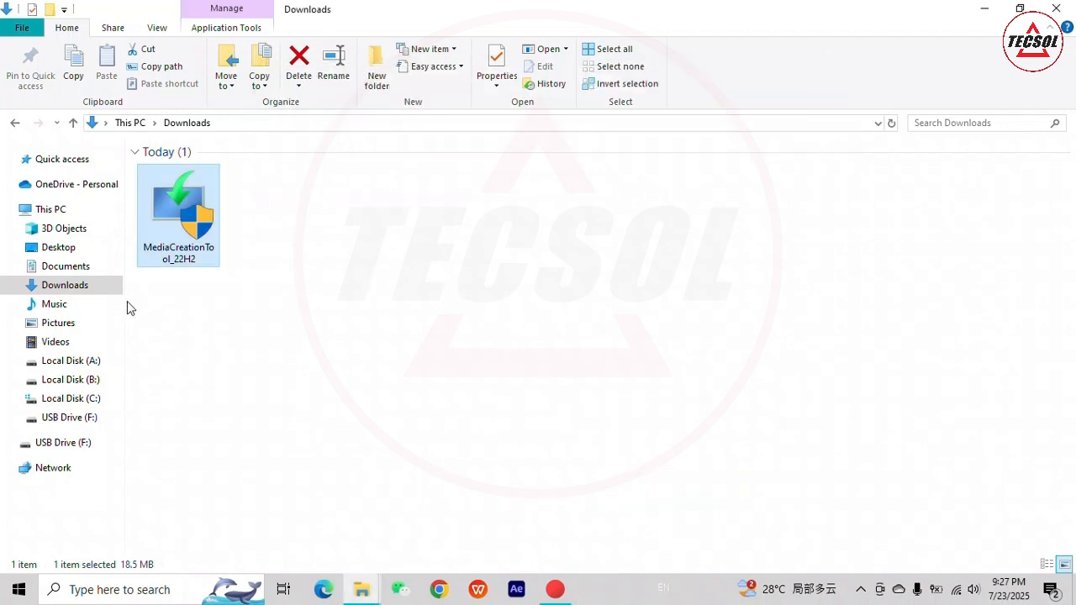
{"action": "left_click", "coordinate": [55, 213]}
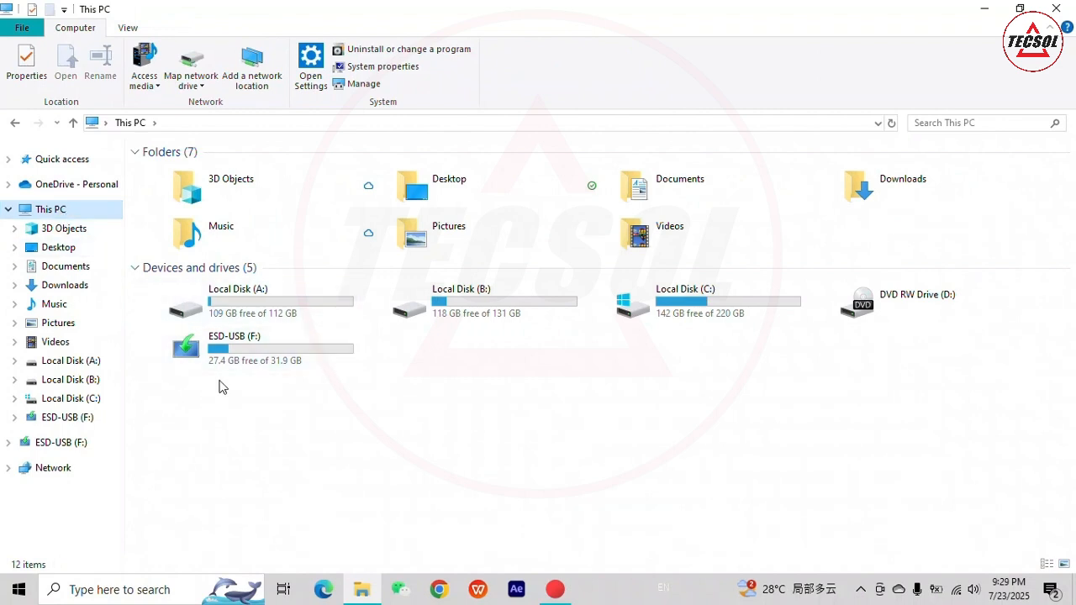